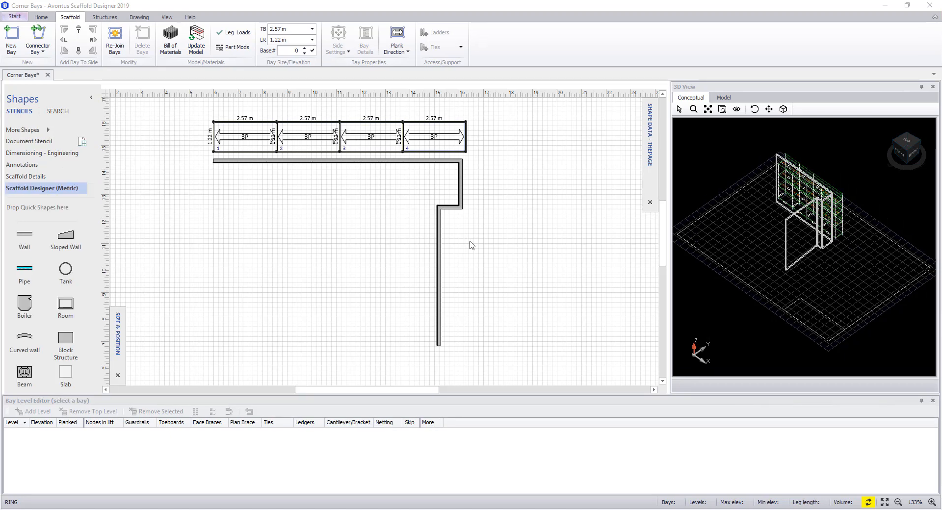
{"action": "left_click", "coordinate": [431, 151]}
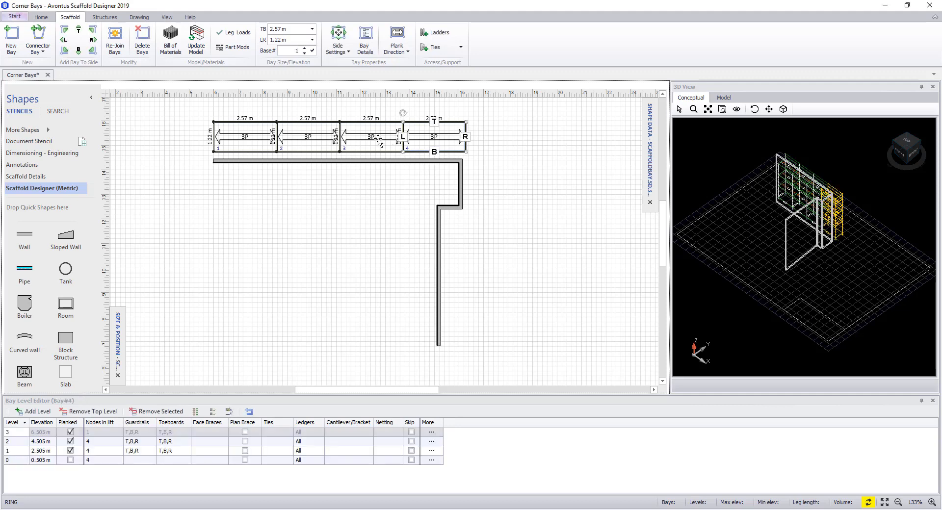
{"action": "left_click", "coordinate": [93, 51]}
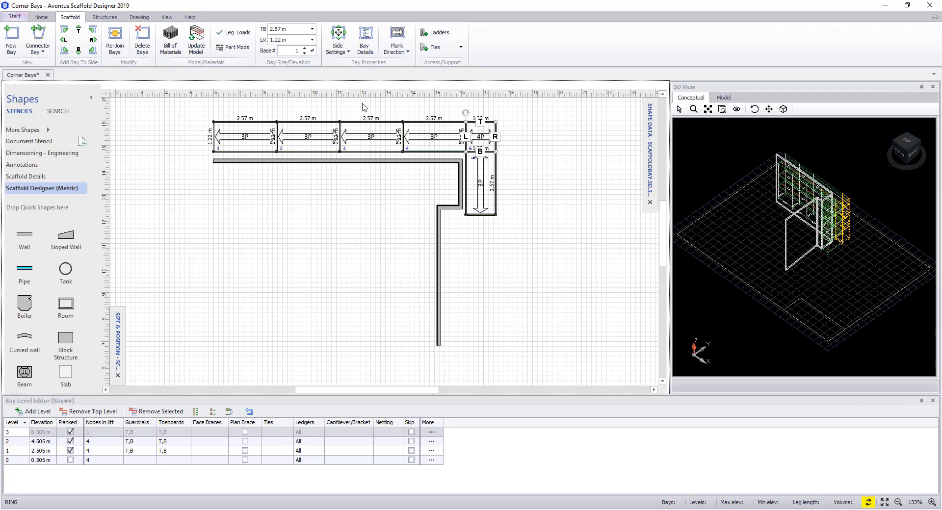
{"action": "left_click_drag", "start_coordinate": [456, 106], "coordinate": [521, 237]}
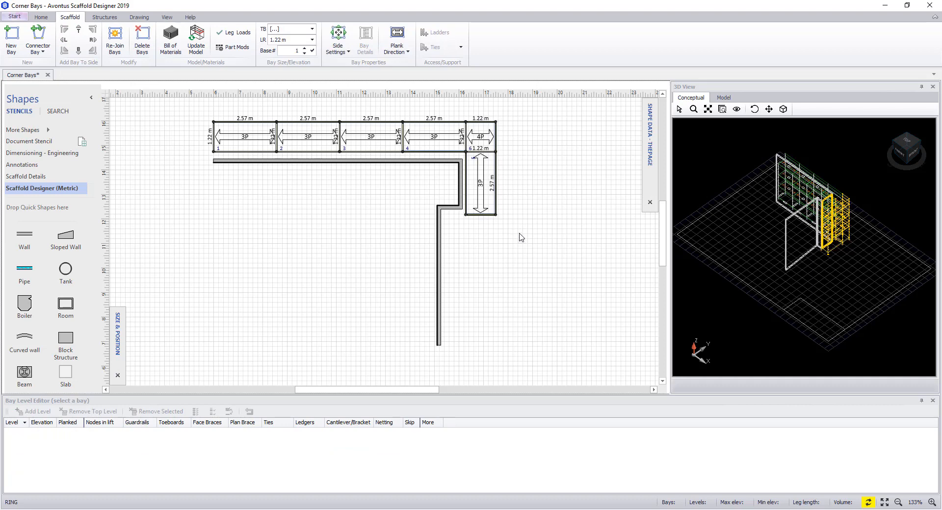
{"action": "left_click", "coordinate": [142, 39]}
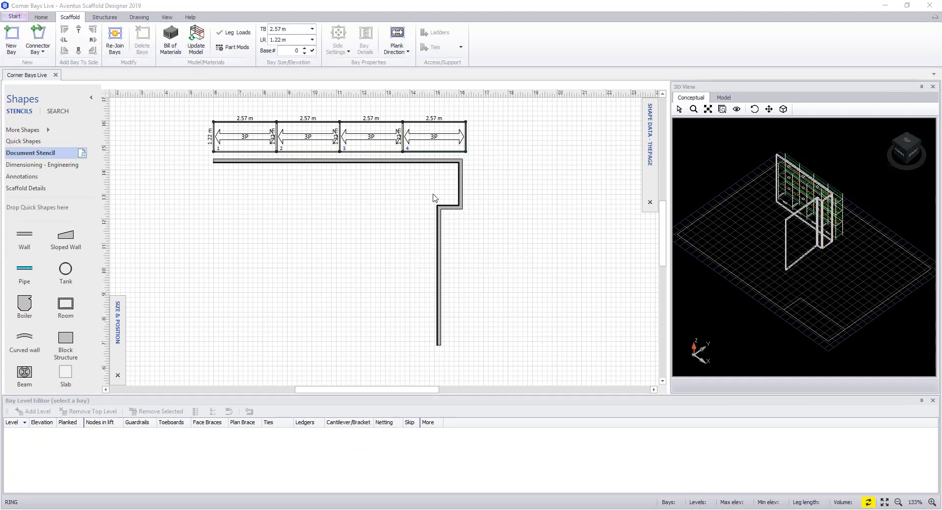
- Add a bay to the right side of bay 4 and rotate it 90 degrees to run down along the wall's return
{"action": "left_click", "coordinate": [456, 153]}
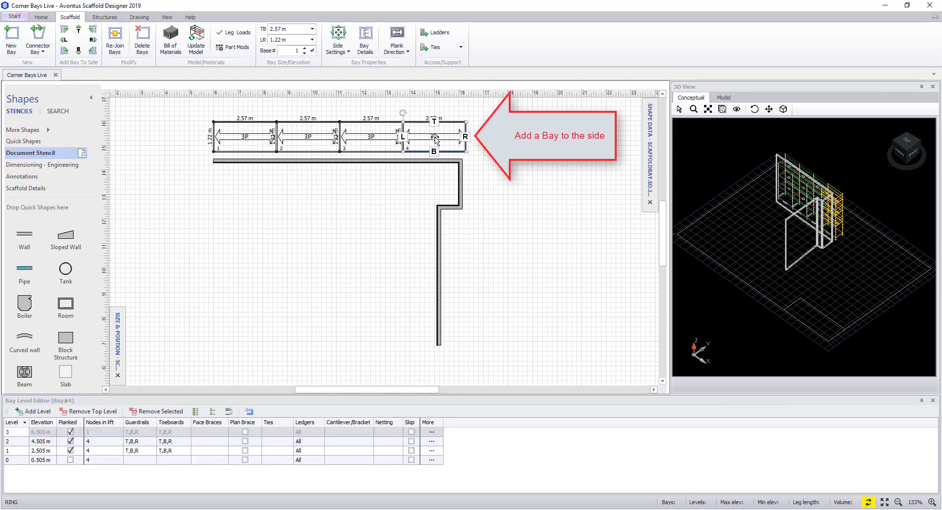
{"action": "left_click", "coordinate": [466, 137]}
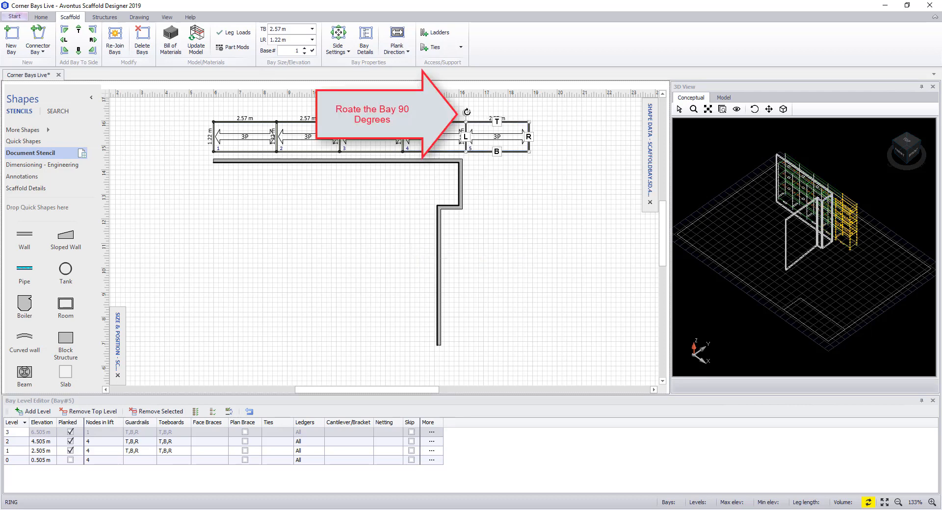
{"action": "mouse_move", "coordinate": [469, 113]}
{"action": "left_mouse_down"}
{"action": "mouse_move", "coordinate": [555, 133]}
{"action": "mouse_move", "coordinate": [555, 155]}
{"action": "left_mouse_up"}
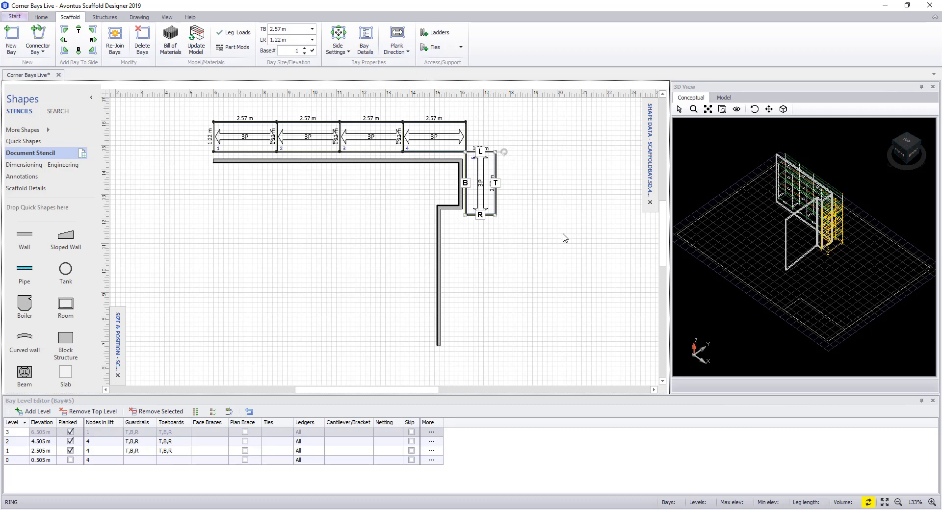
{"action": "left_click", "coordinate": [563, 237]}
- Add another bay to the right side of bay 4 and set its TB length to 1.22 m to fill the corner
{"action": "left_click", "coordinate": [465, 136]}
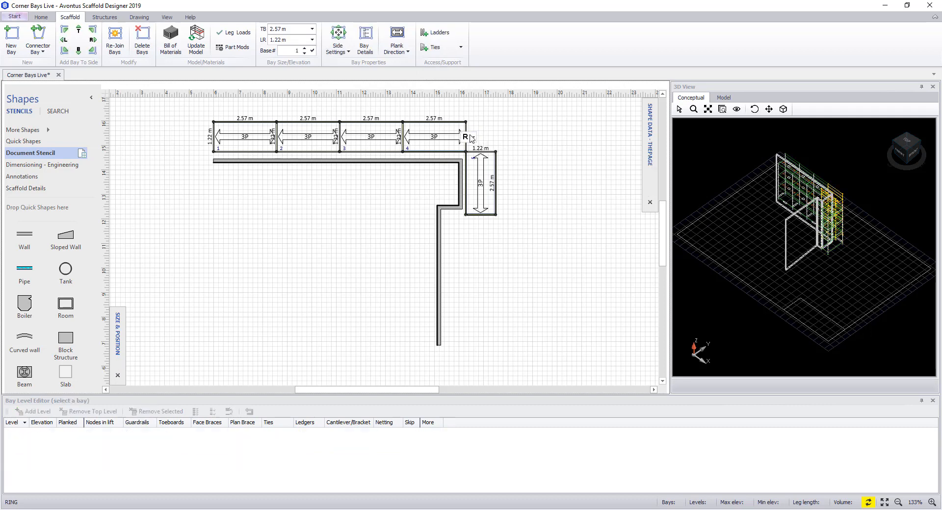
{"action": "left_click", "coordinate": [92, 40]}
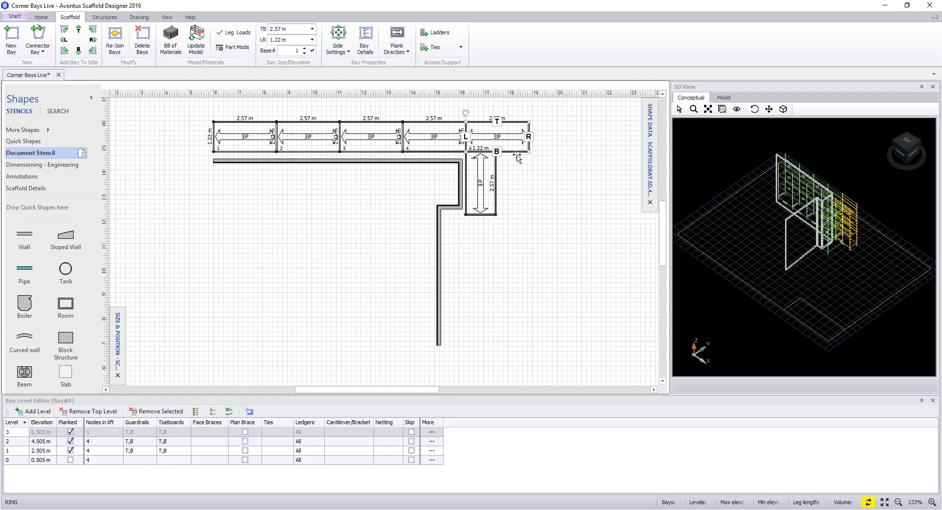
{"action": "left_click", "coordinate": [312, 29]}
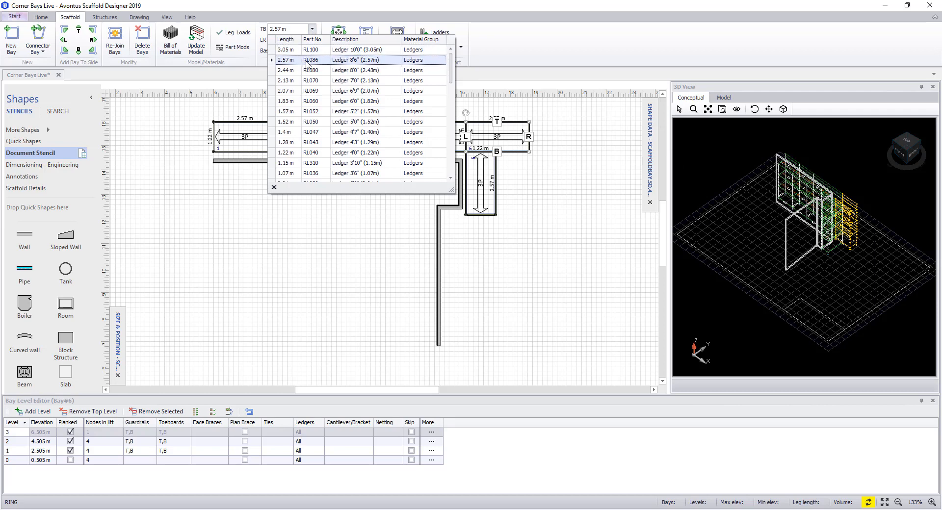
{"action": "left_click", "coordinate": [285, 152]}
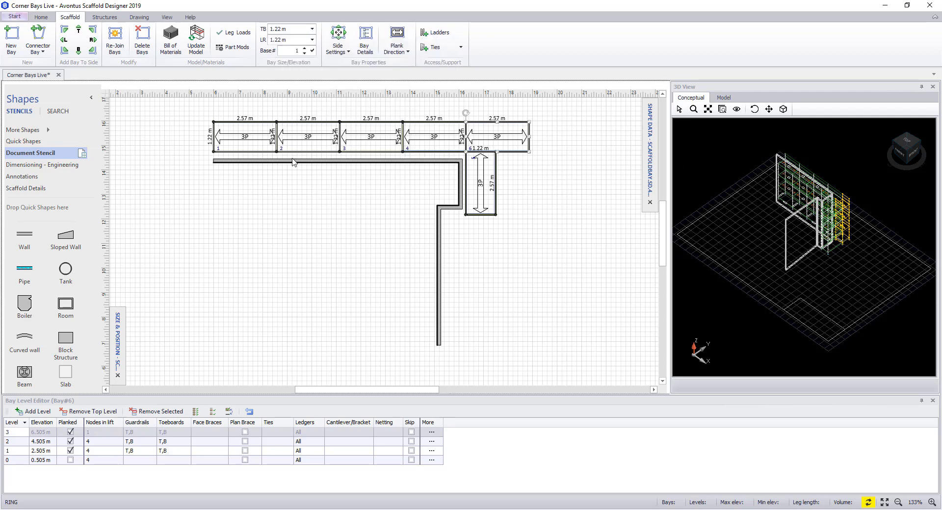
{"action": "left_click", "coordinate": [540, 216]}
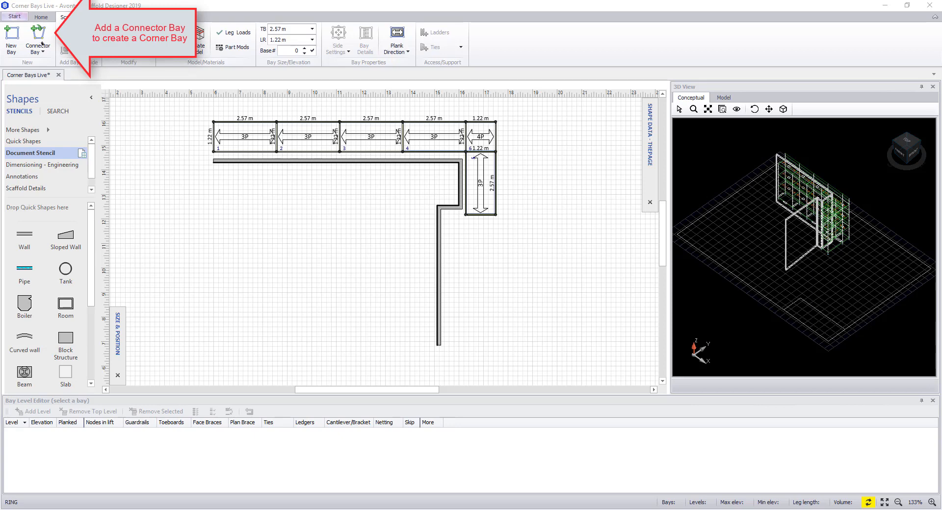
{"action": "left_click_drag", "start_coordinate": [36, 35], "coordinate": [530, 169]}
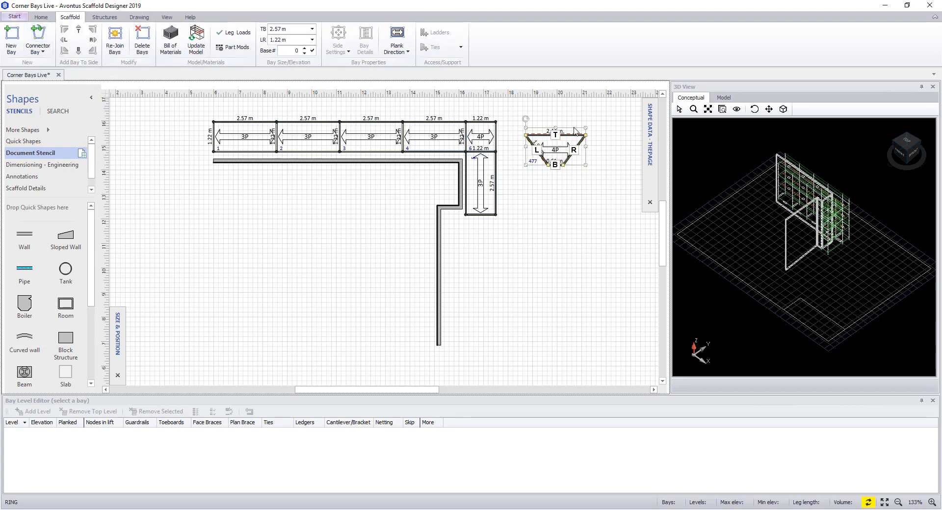
{"action": "scroll", "coordinate": [582, 126], "scroll_direction": "up", "scroll_amount": 5, "text": "ctrl"}
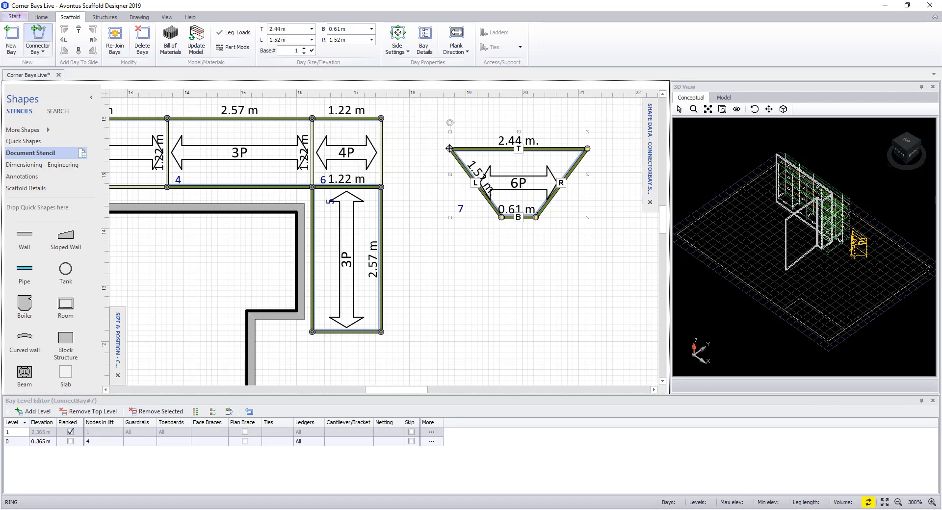
{"action": "left_click_drag", "start_coordinate": [450, 148], "coordinate": [477, 150]}
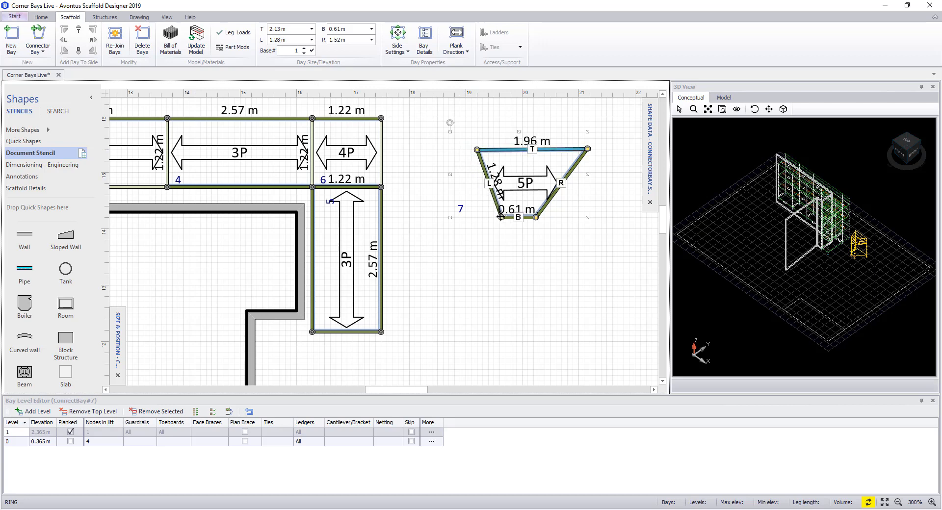
{"action": "left_click_drag", "start_coordinate": [500, 217], "coordinate": [600, 216]}
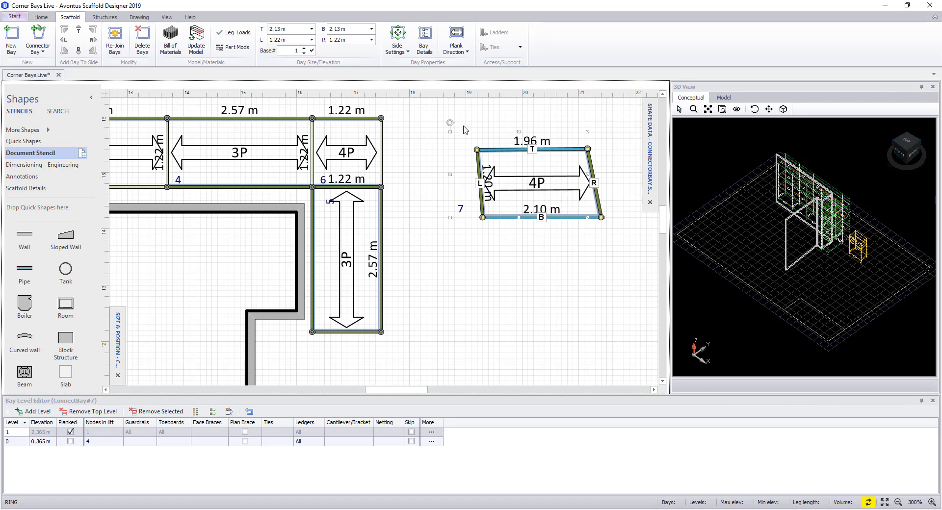
{"action": "left_click", "coordinate": [142, 41]}
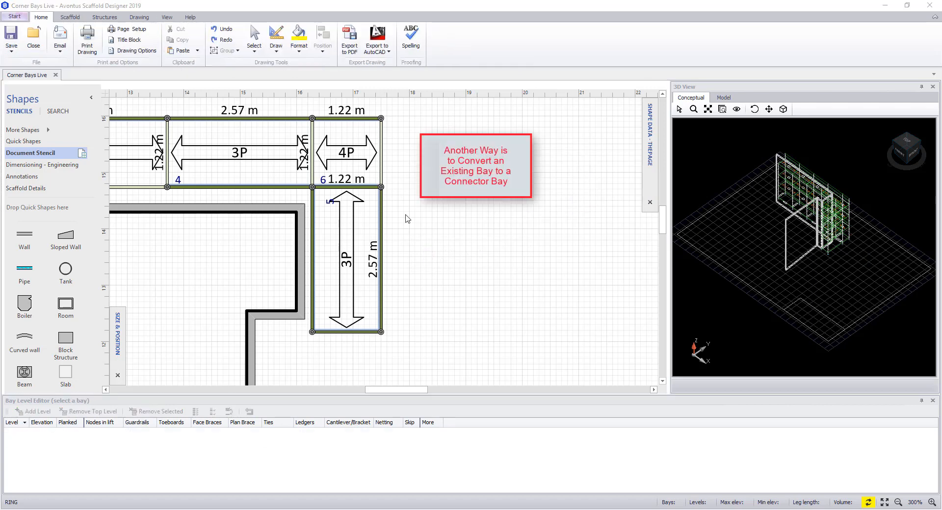
- Convert the square 1.22 m corner bay to a connector bay and move its upper legs to form a triangle with a diagonal outer side
{"action": "left_click", "coordinate": [382, 157]}
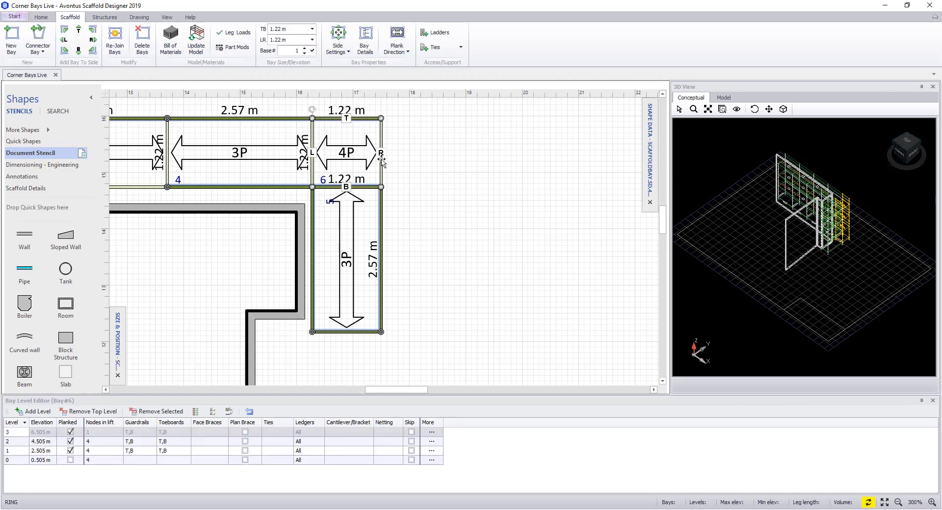
{"action": "left_click", "coordinate": [50, 55]}
{"action": "left_click", "coordinate": [58, 70]}
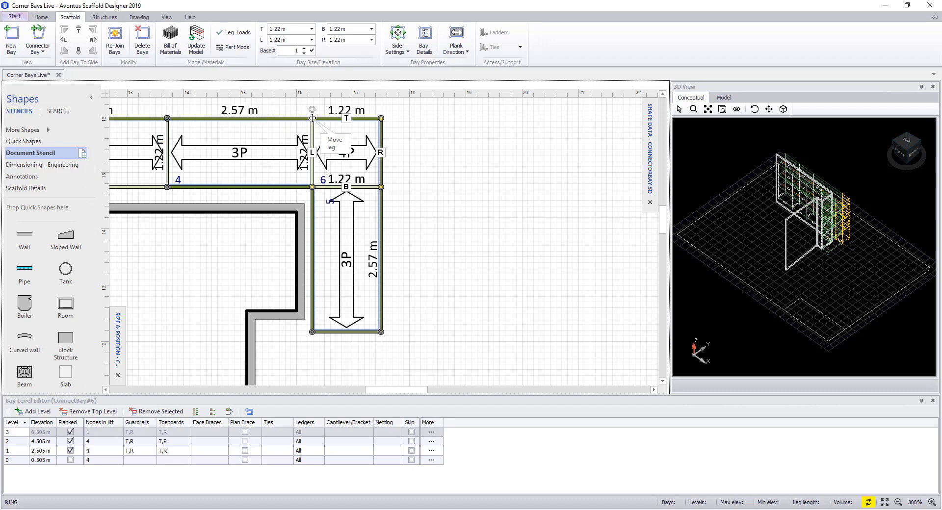
{"action": "left_click_drag", "start_coordinate": [311, 118], "coordinate": [312, 186]}
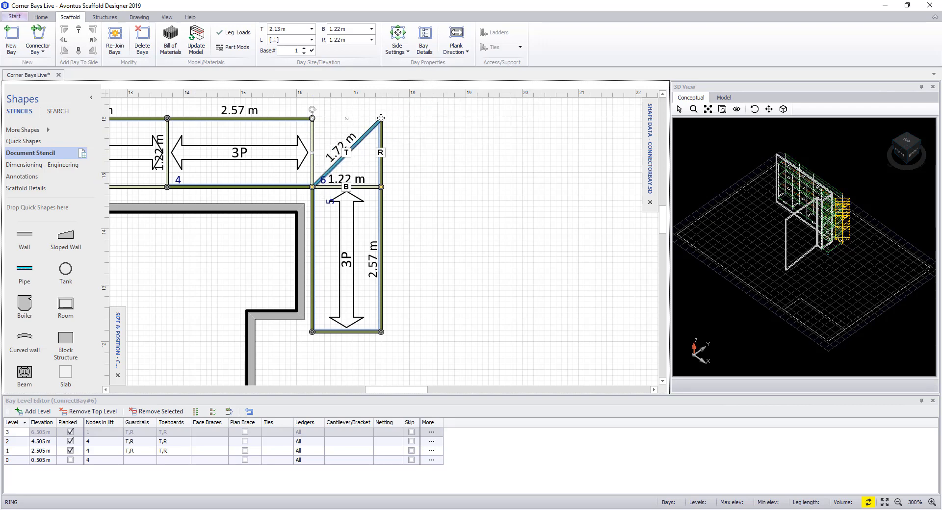
{"action": "left_click_drag", "start_coordinate": [381, 118], "coordinate": [312, 118]}
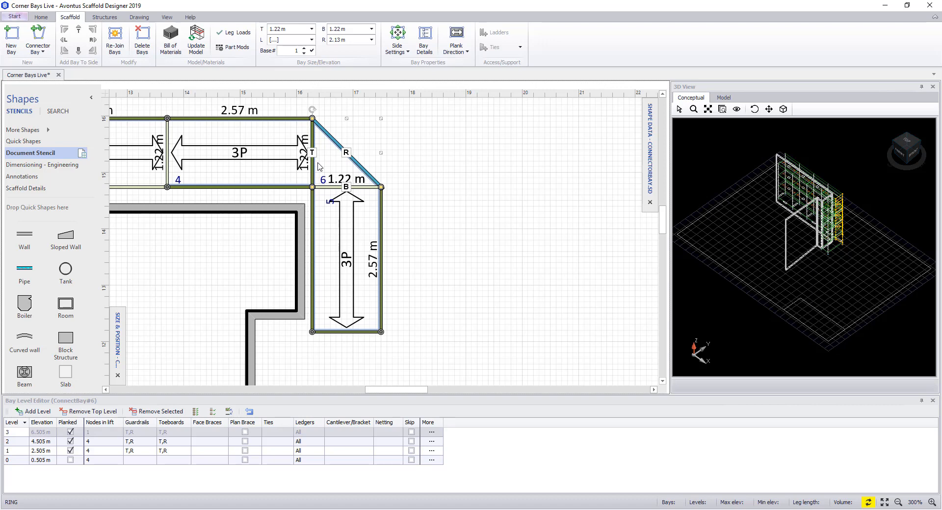
- Change the triangular corner bay's plank direction and re-join it with the two adjacent bays
{"action": "left_click", "coordinate": [454, 37]}
{"action": "scroll", "coordinate": [363, 155], "scroll_direction": "down", "scroll_amount": 2, "text": "ctrl"}
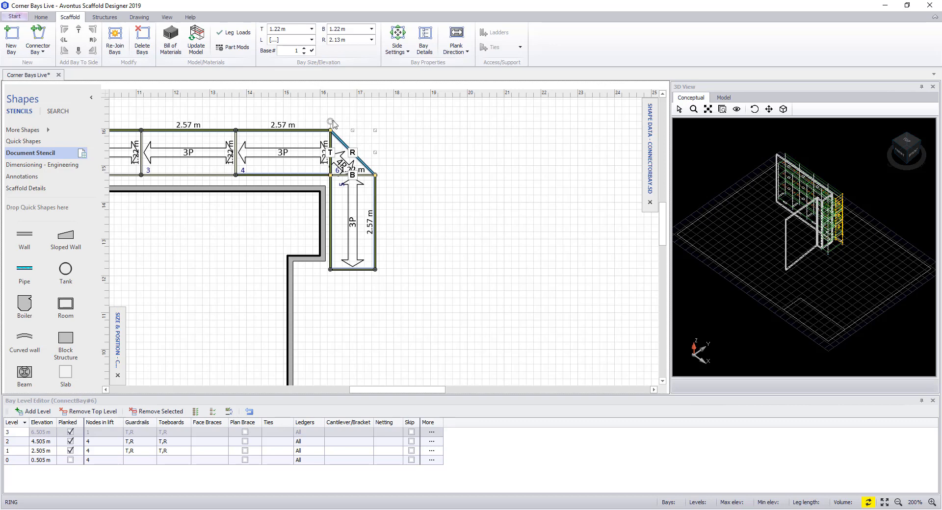
{"action": "left_click_drag", "start_coordinate": [219, 115], "coordinate": [403, 285]}
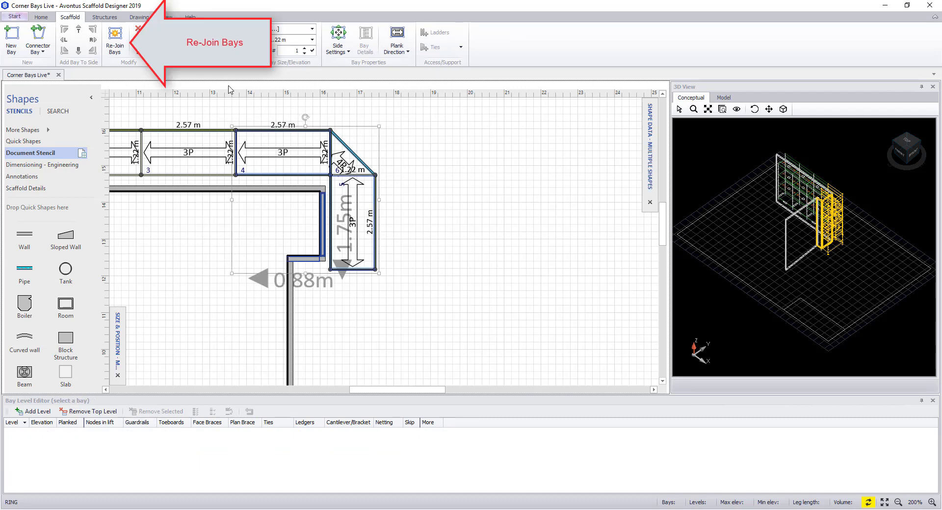
{"action": "left_click", "coordinate": [118, 43]}
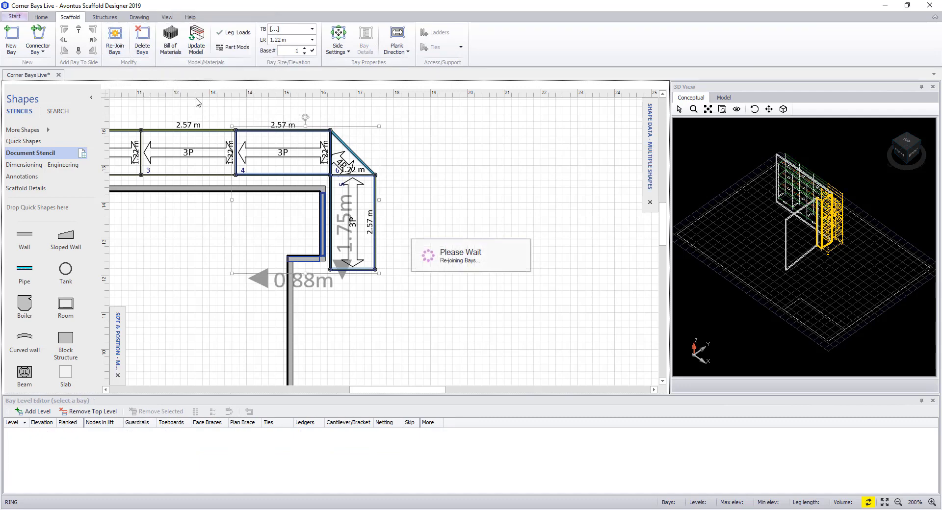
- Change the triangular bay's planks into a corner deck in its bay details and display the rendered 3D model
{"action": "left_click", "coordinate": [724, 98]}
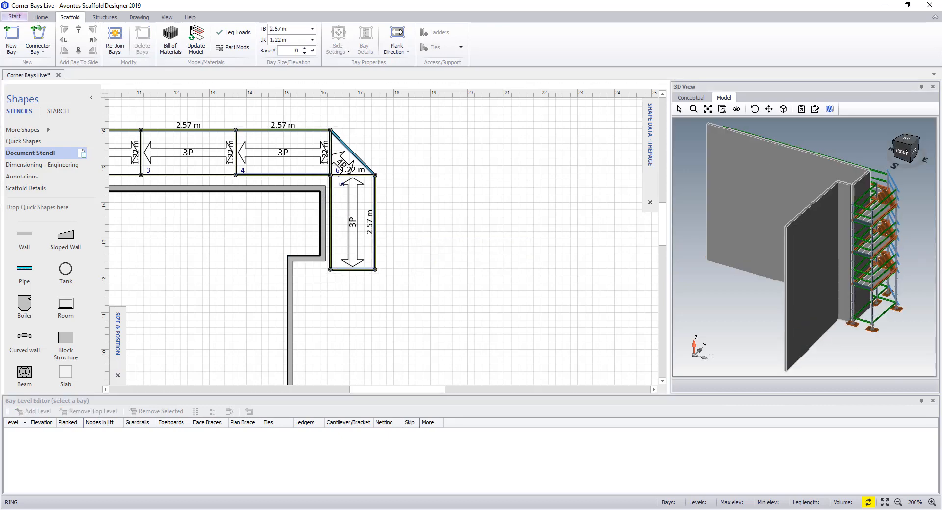
{"action": "left_click_drag", "start_coordinate": [906, 151], "coordinate": [888, 168]}
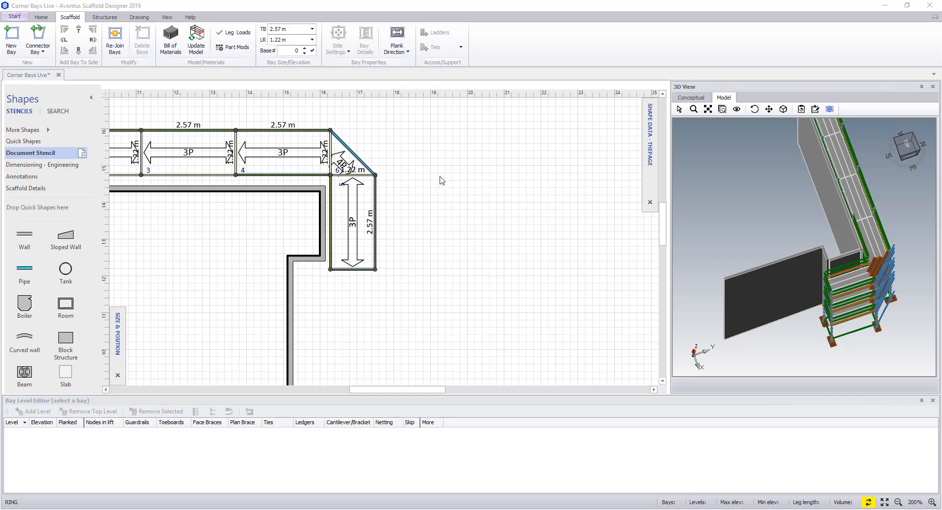
{"action": "left_click", "coordinate": [359, 160]}
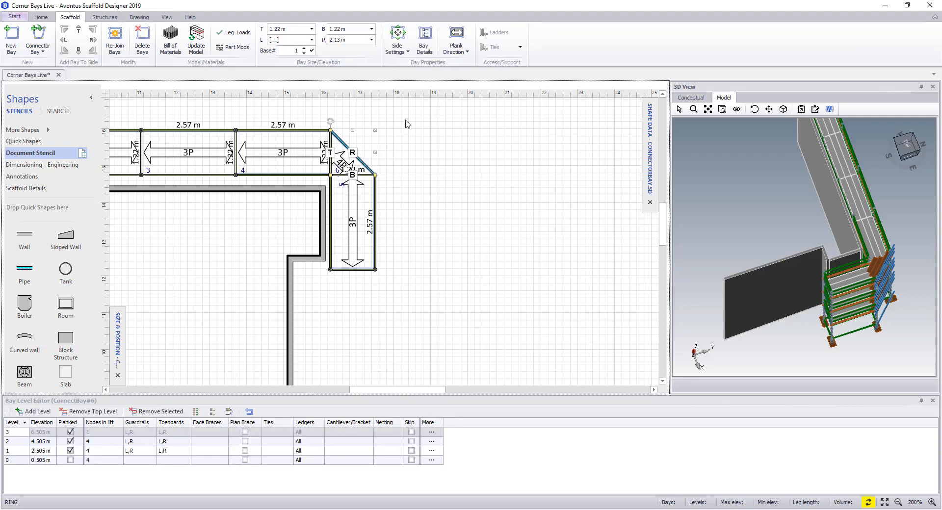
{"action": "left_click", "coordinate": [425, 39]}
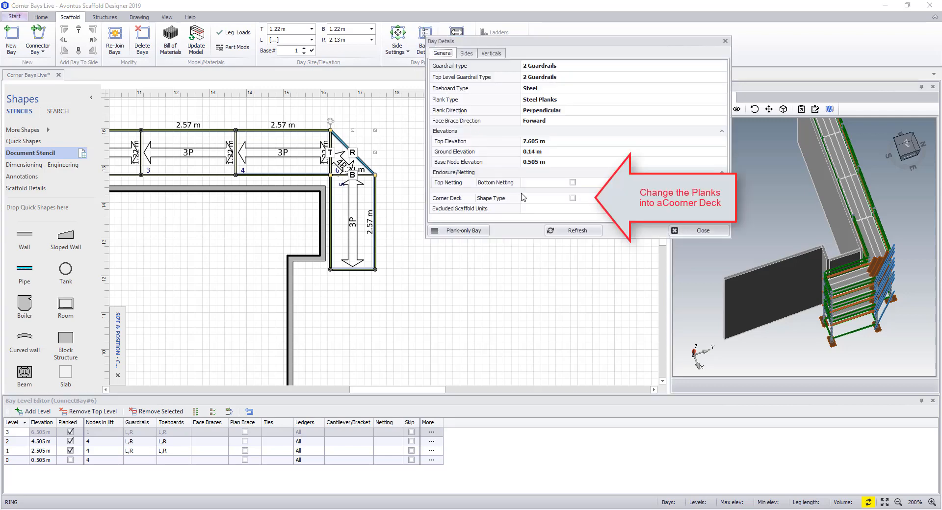
{"action": "left_click", "coordinate": [573, 197]}
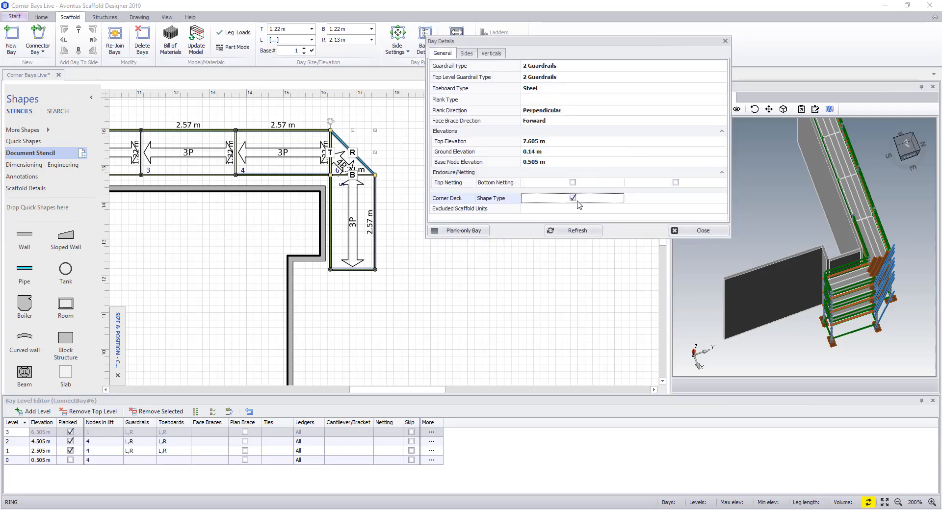
{"action": "left_click", "coordinate": [700, 235]}
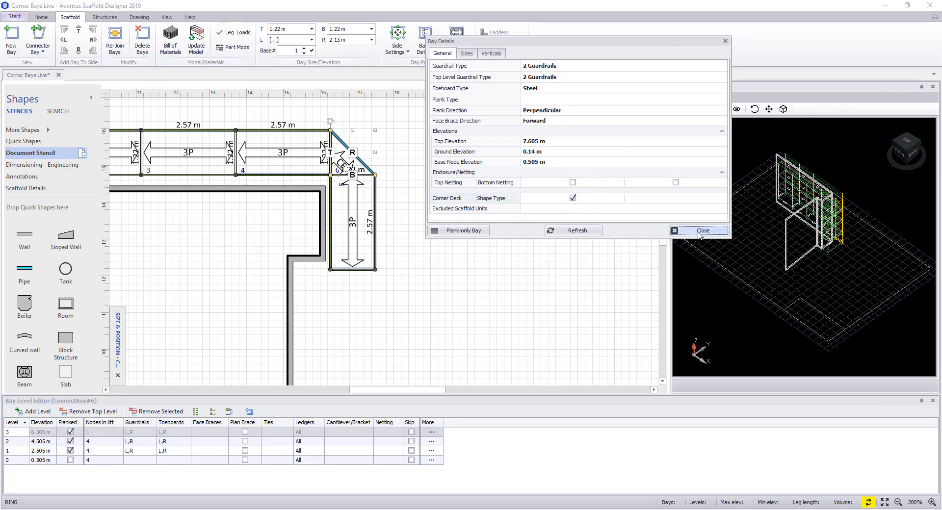
{"action": "left_click", "coordinate": [692, 235]}
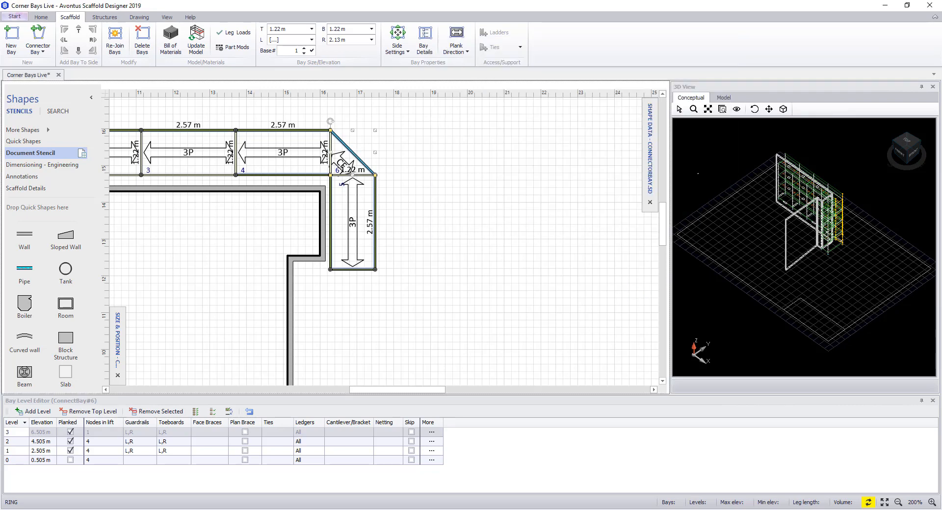
{"action": "left_click", "coordinate": [723, 97]}
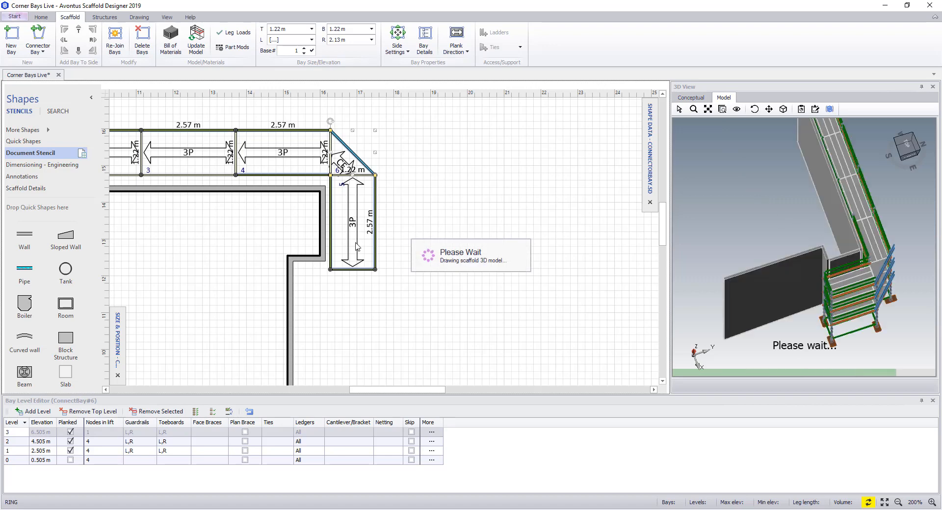
{"action": "left_click", "coordinate": [430, 304]}
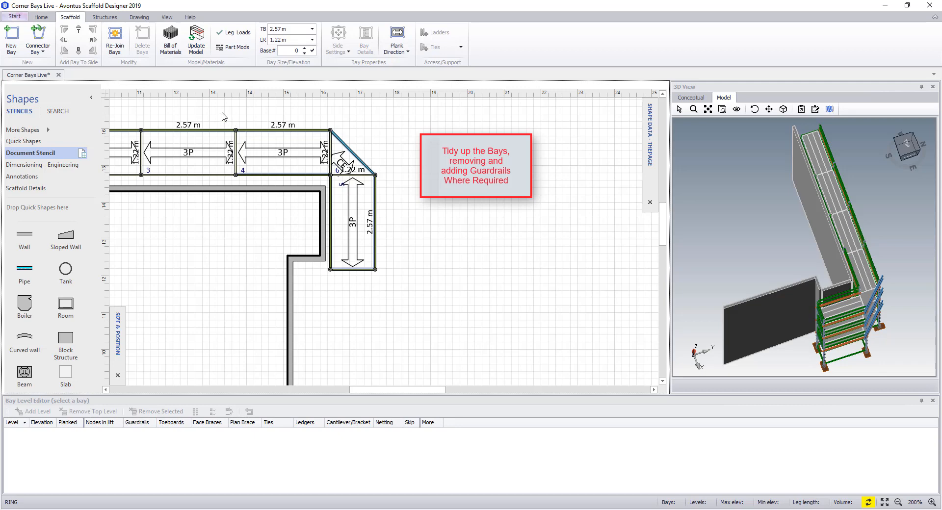
- Remove the B-side guardrails and toeboards facing the wall from bays 4 and 5 beside the triangular corner
{"action": "left_click_drag", "start_coordinate": [223, 116], "coordinate": [436, 316]}
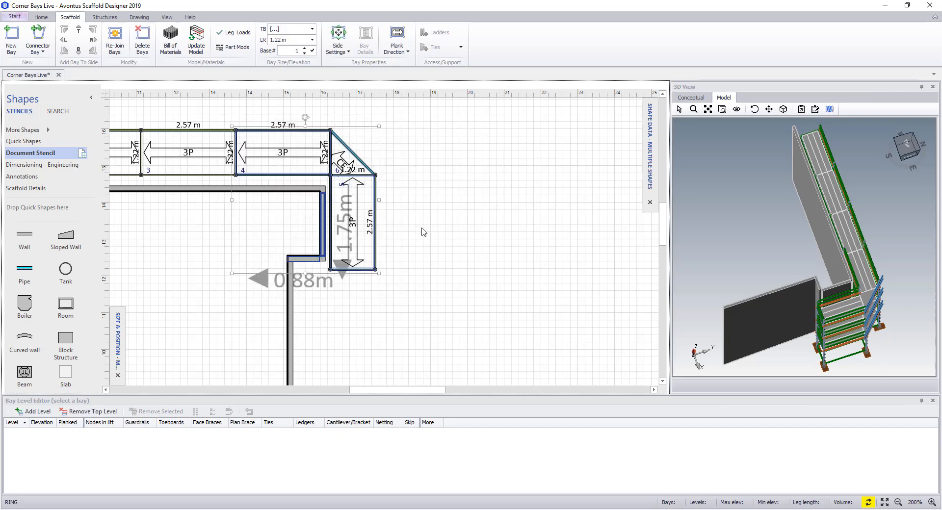
{"action": "left_click", "coordinate": [343, 51]}
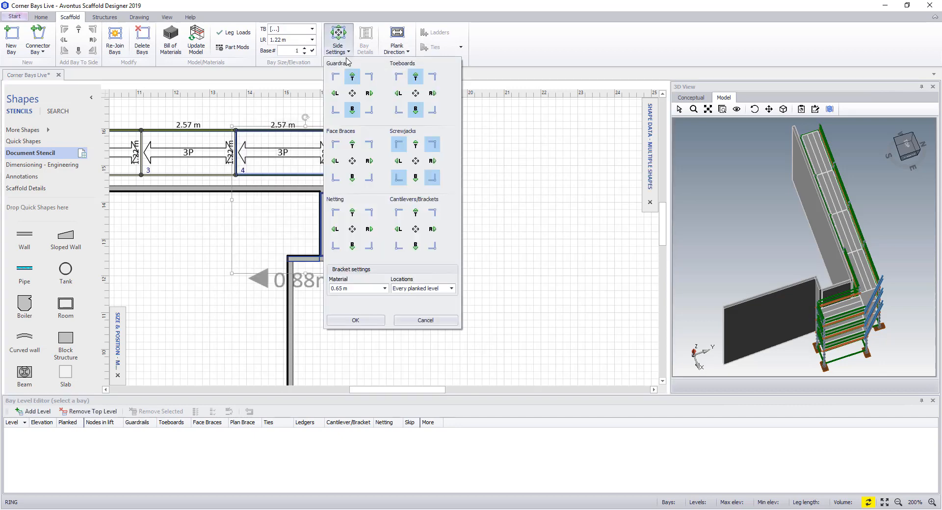
{"action": "left_click", "coordinate": [352, 110]}
{"action": "left_click", "coordinate": [415, 110]}
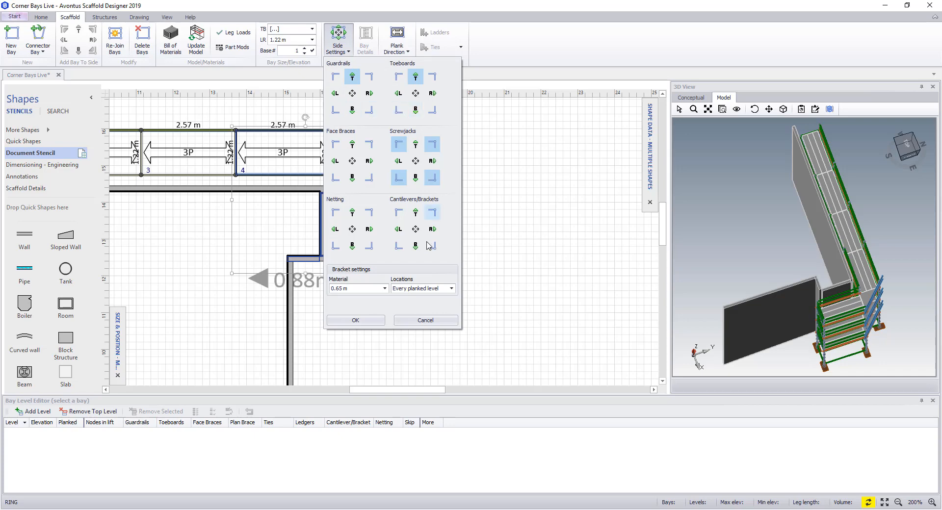
{"action": "left_click", "coordinate": [381, 319]}
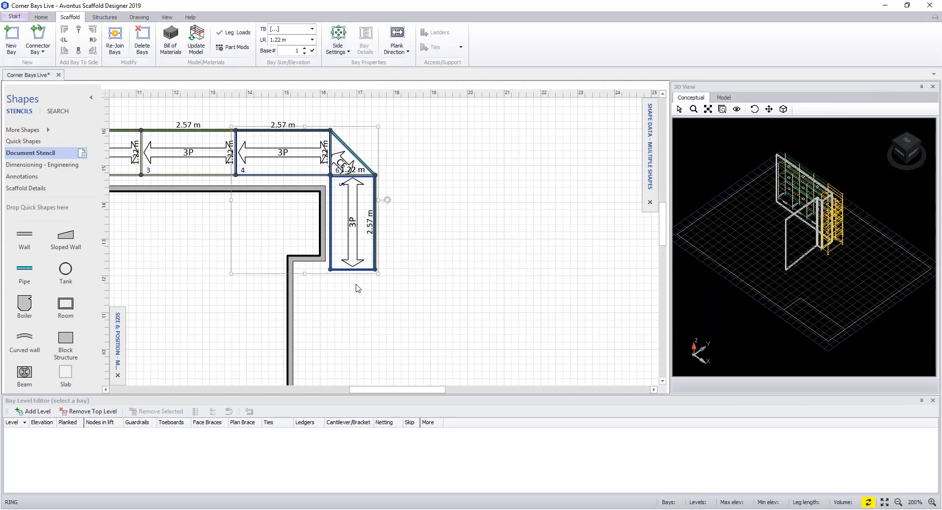
- Add guardrails and toeboards to the R side of bay 5 to close its open end
{"action": "left_click", "coordinate": [355, 269]}
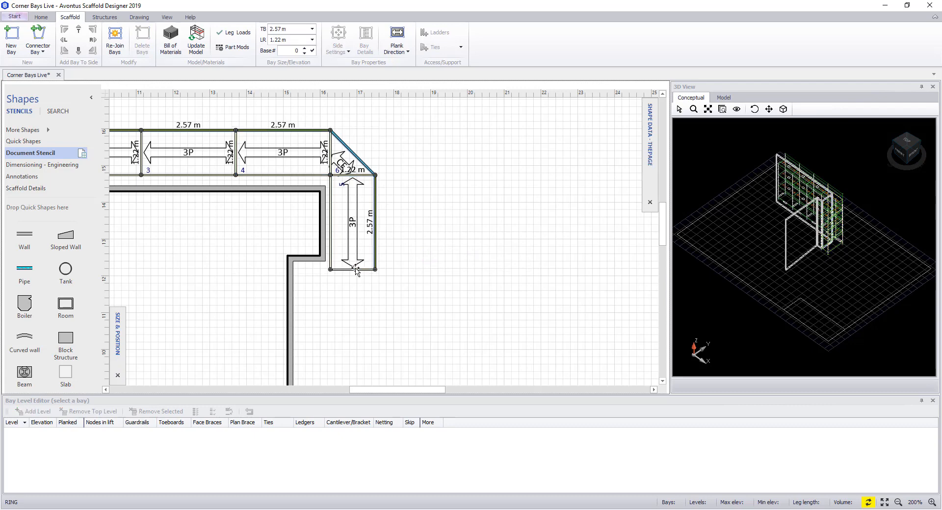
{"action": "left_click", "coordinate": [360, 271]}
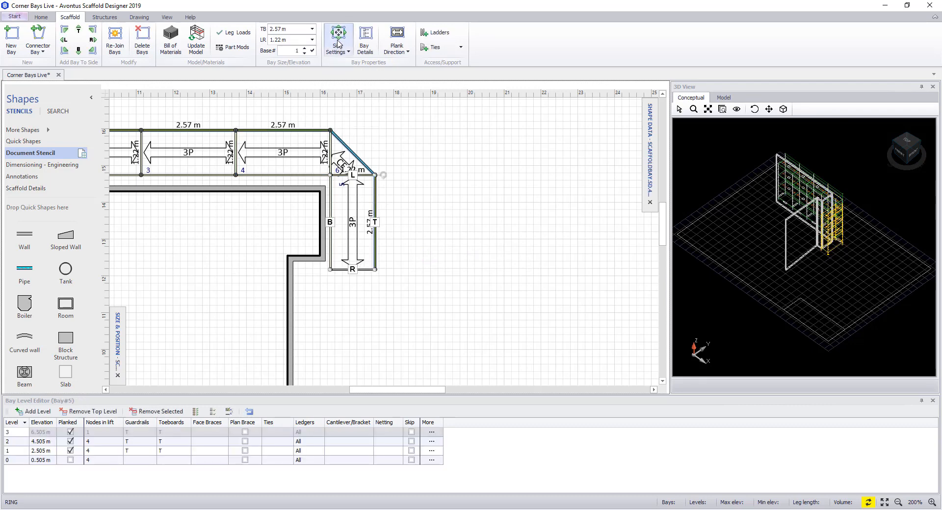
{"action": "left_click", "coordinate": [339, 43]}
{"action": "left_click", "coordinate": [369, 93]}
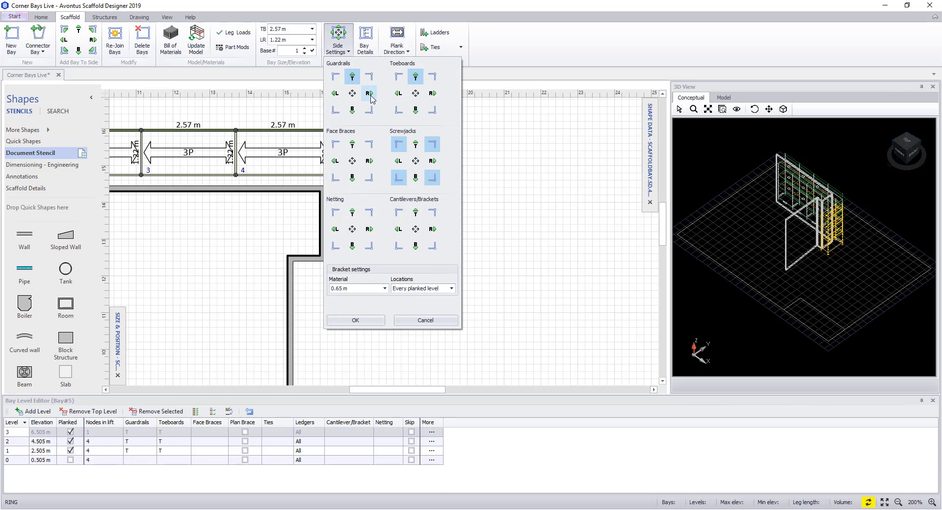
{"action": "left_click", "coordinate": [433, 93]}
{"action": "left_click", "coordinate": [356, 321]}
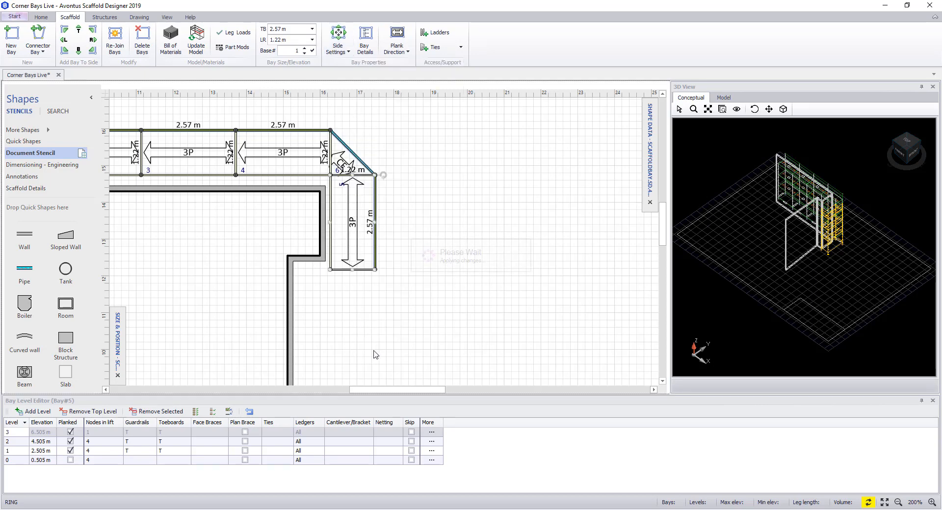
- Add guardrails and toeboards to the L side of bay 1 at the far end of the scaffold run
{"action": "left_click_drag", "start_coordinate": [397, 390], "coordinate": [337, 391]}
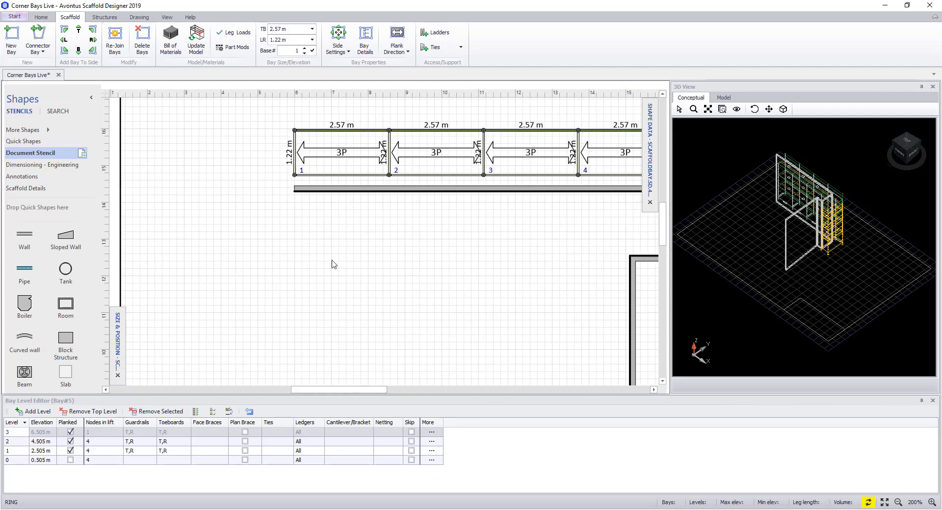
{"action": "left_click", "coordinate": [332, 156]}
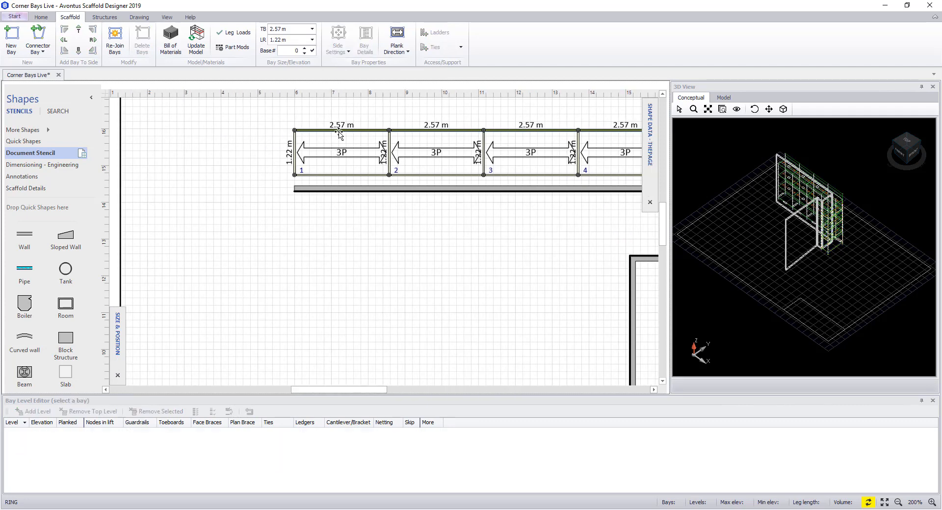
{"action": "left_click", "coordinate": [339, 132]}
{"action": "left_click", "coordinate": [347, 51]}
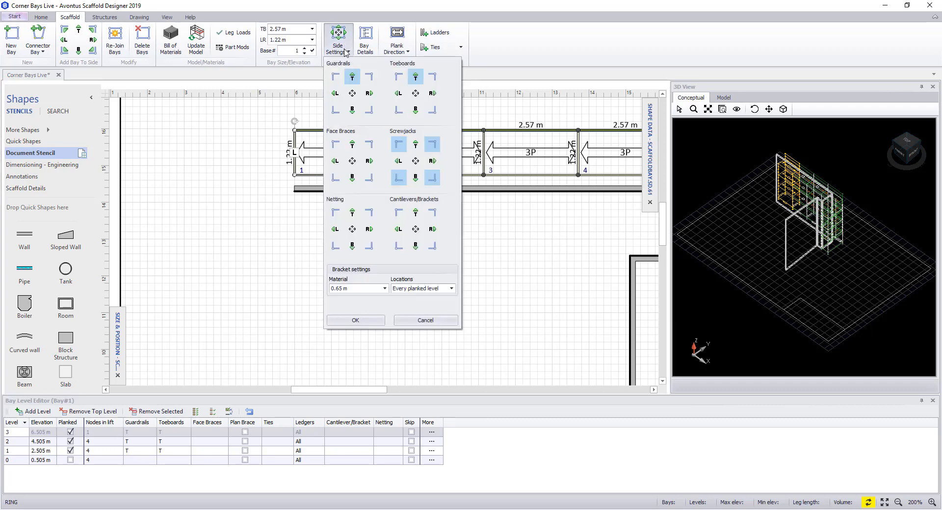
{"action": "left_click", "coordinate": [337, 95]}
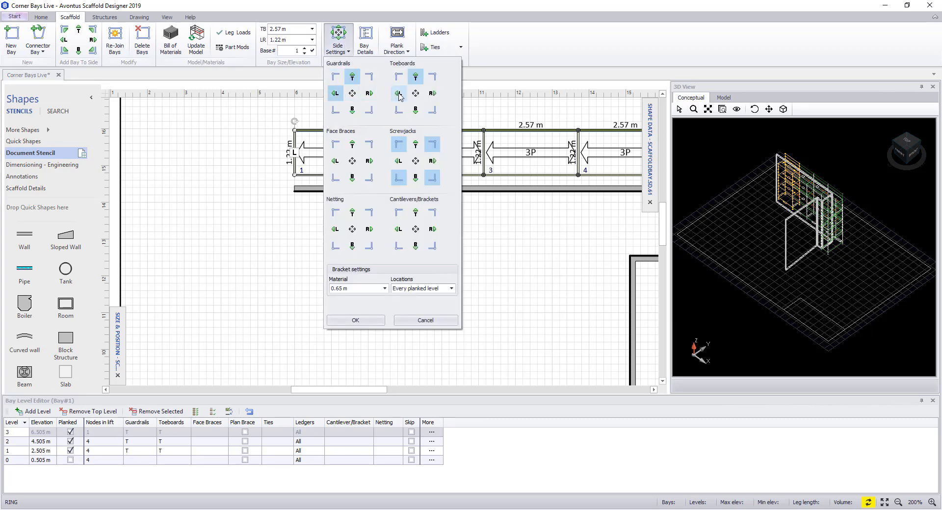
{"action": "left_click", "coordinate": [398, 93]}
{"action": "left_click", "coordinate": [355, 321]}
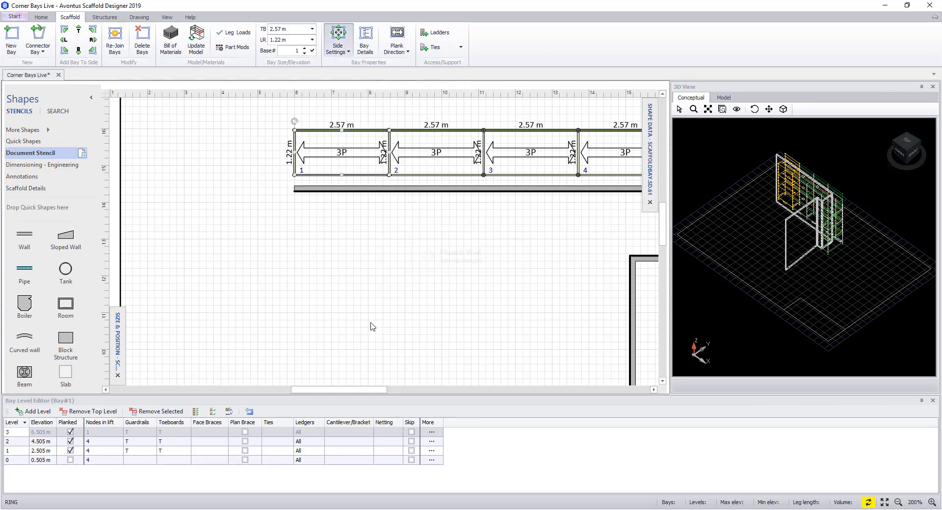
- Display the rendered 3D model of the updated scaffold and clear the bay selection in the plan
{"action": "scroll", "coordinate": [464, 274], "scroll_direction": "down", "scroll_amount": 2, "text": "ctrl"}
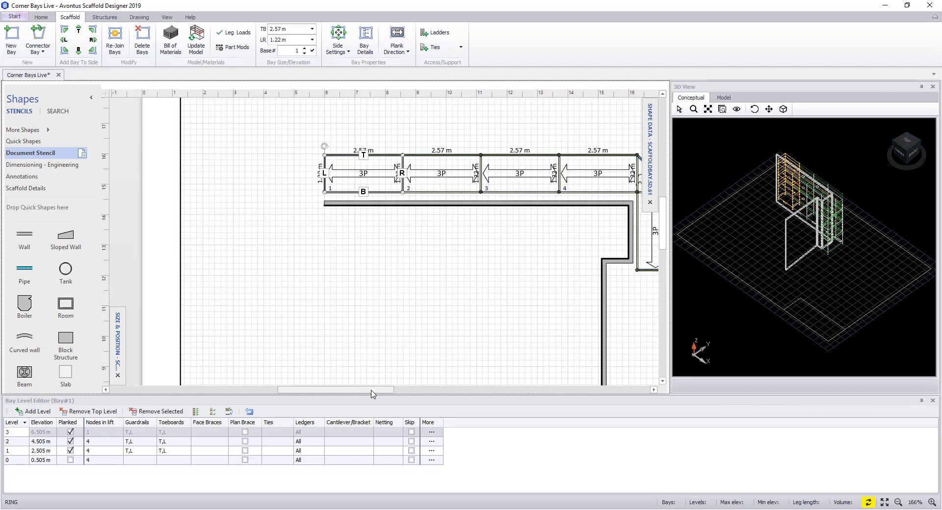
{"action": "left_click_drag", "start_coordinate": [376, 390], "coordinate": [404, 395]}
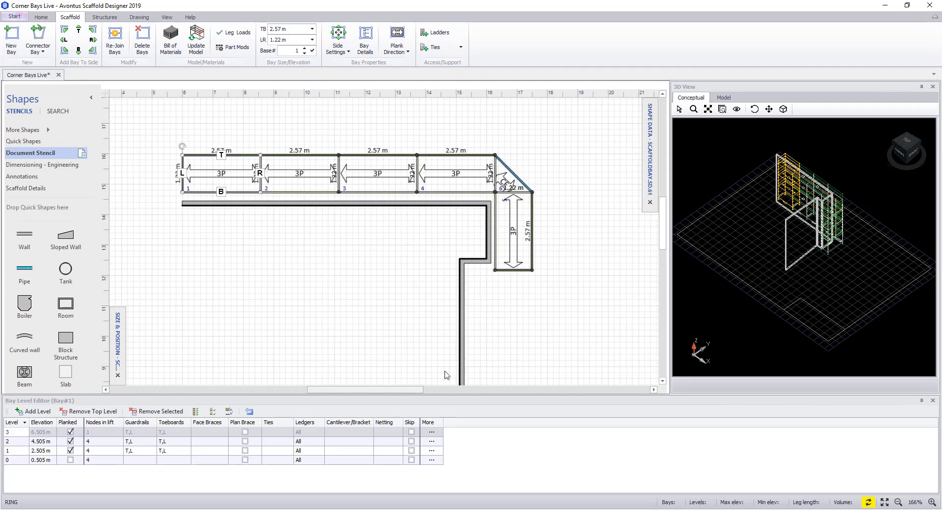
{"action": "left_click", "coordinate": [723, 98]}
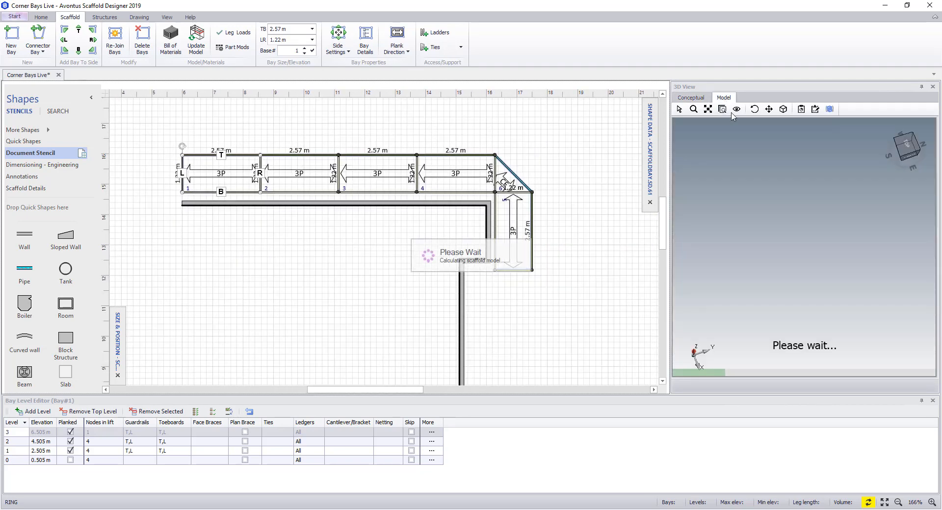
{"action": "left_click", "coordinate": [337, 241]}
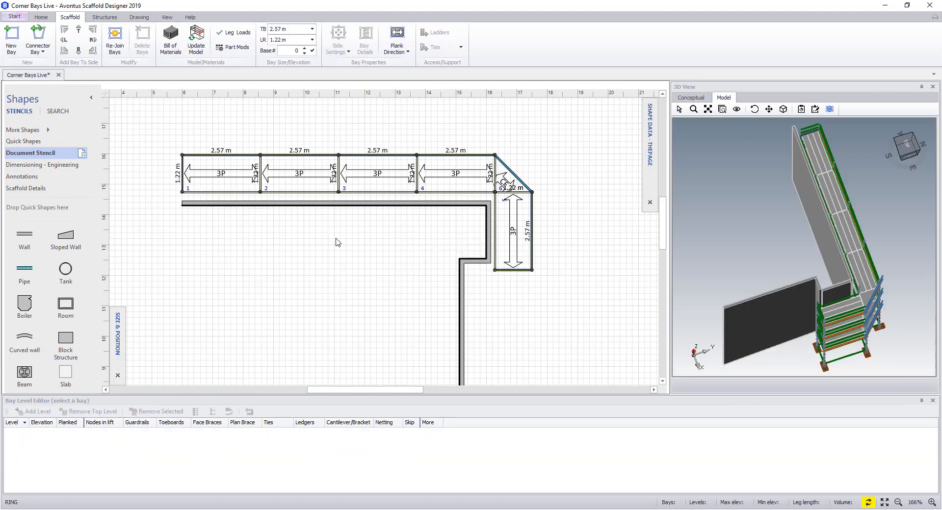